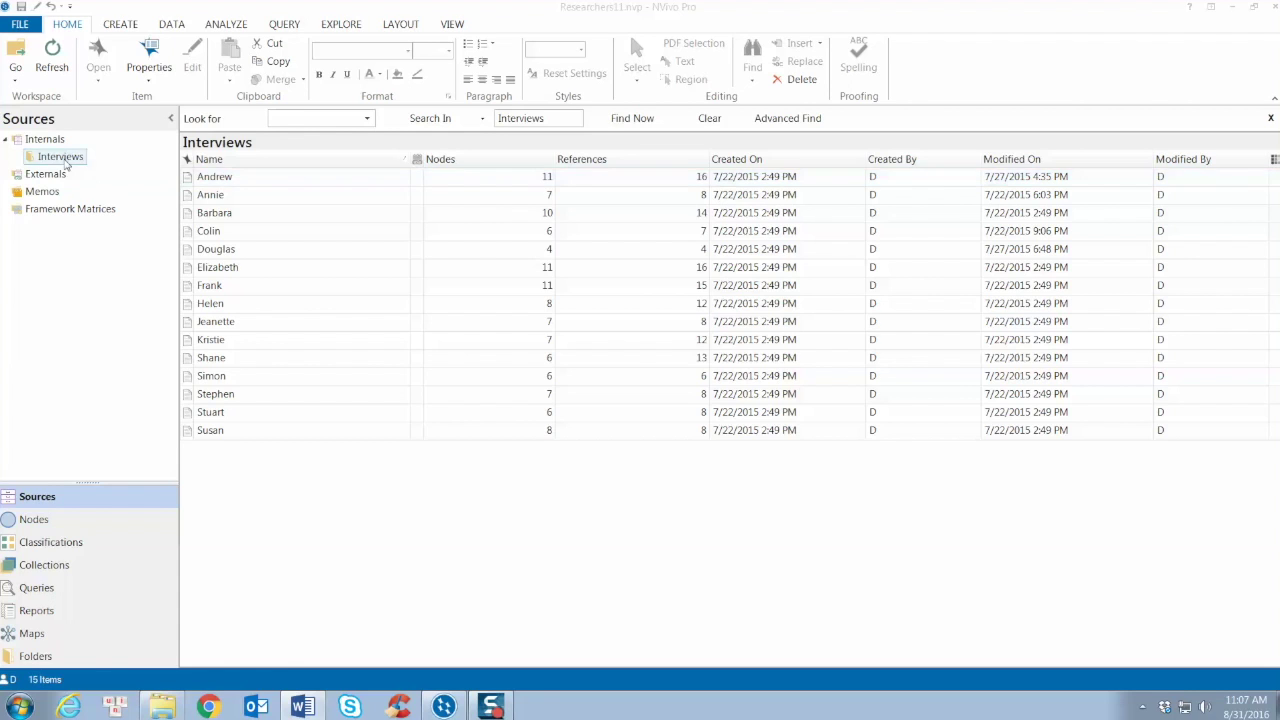
Step: Show the Query ribbon commands while the Interviews sources are listed
left_click(279, 27)
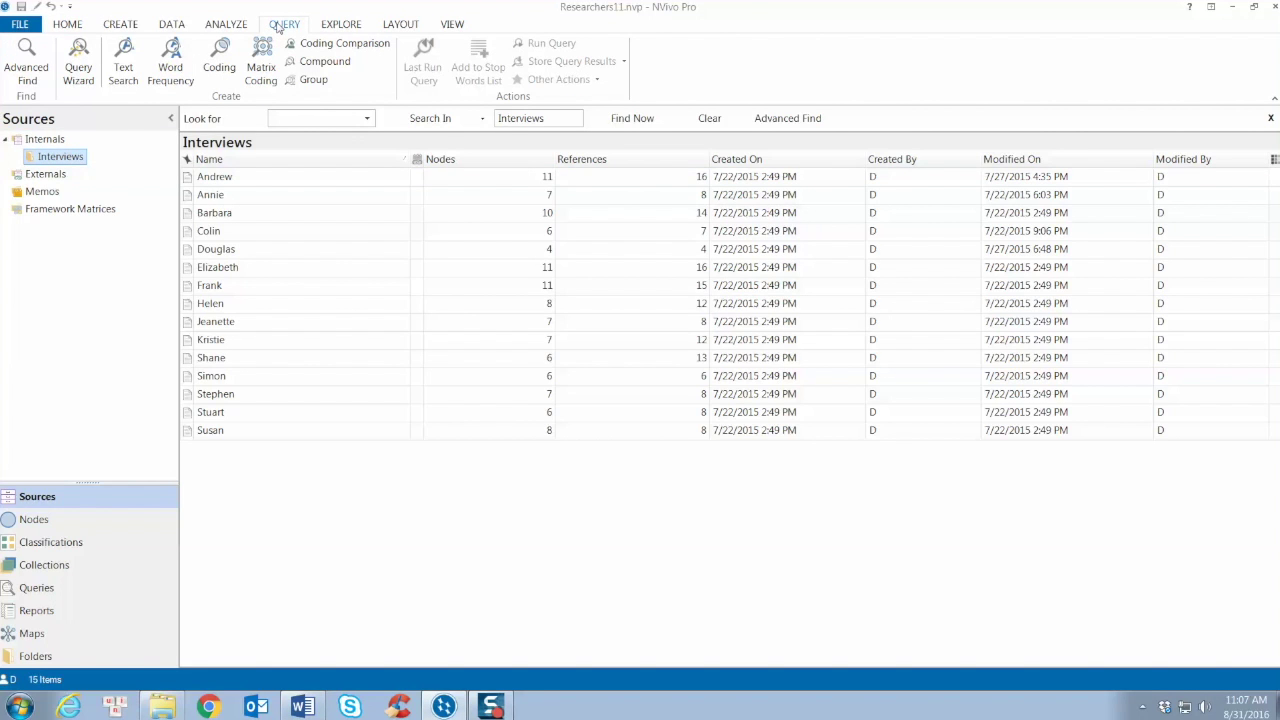
Step: Run a Query Wizard coding search on the 'positive' node under attitude toward being a researcher
left_click(78, 83)
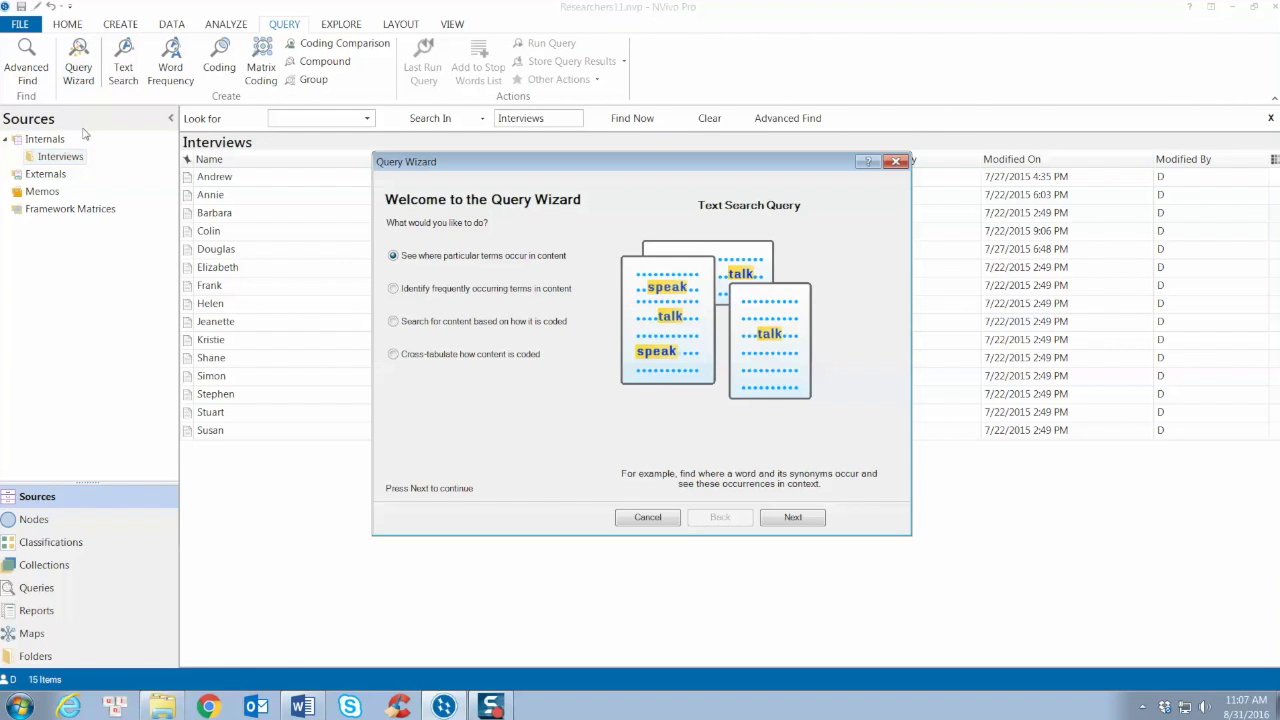
left_click(466, 322)
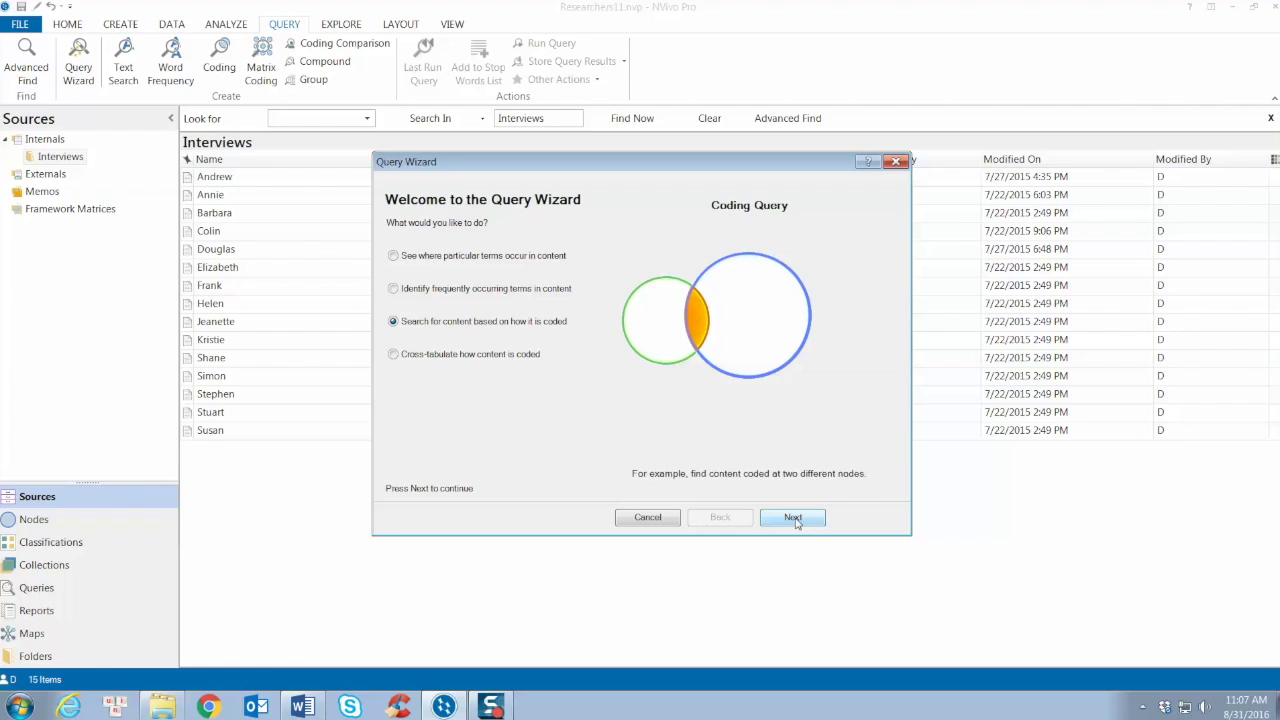
left_click(793, 518)
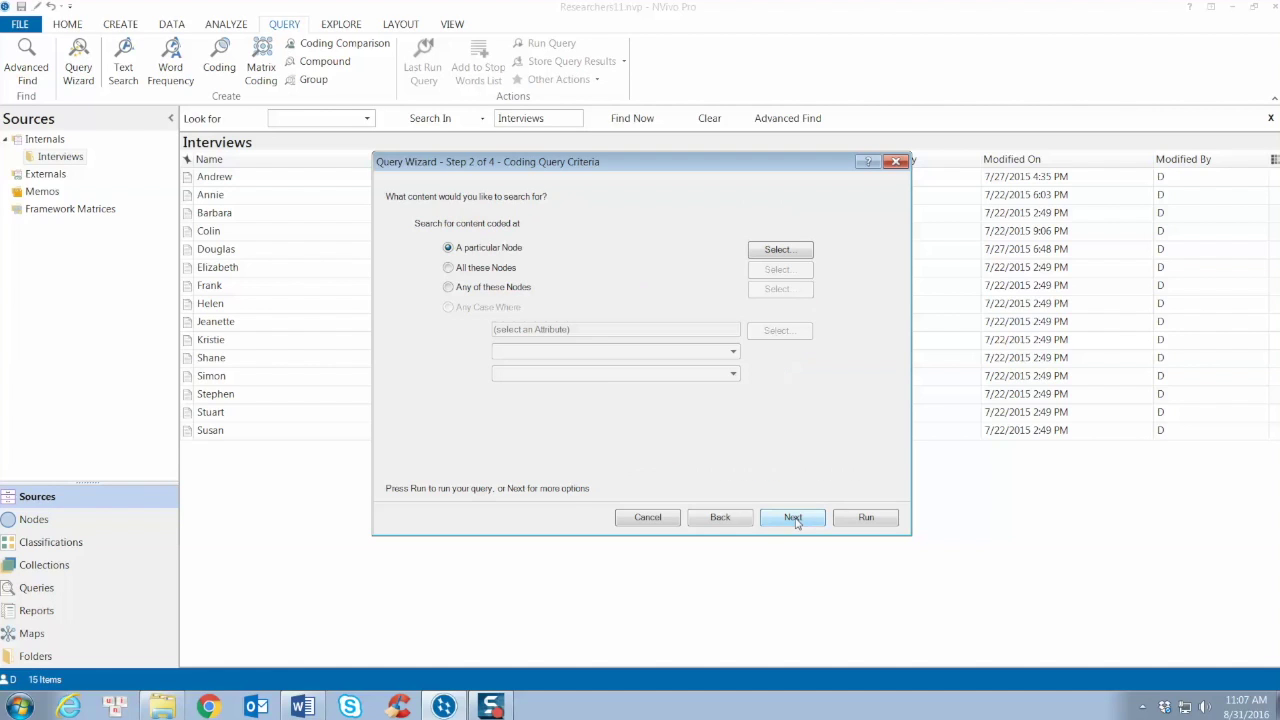
left_click(785, 253)
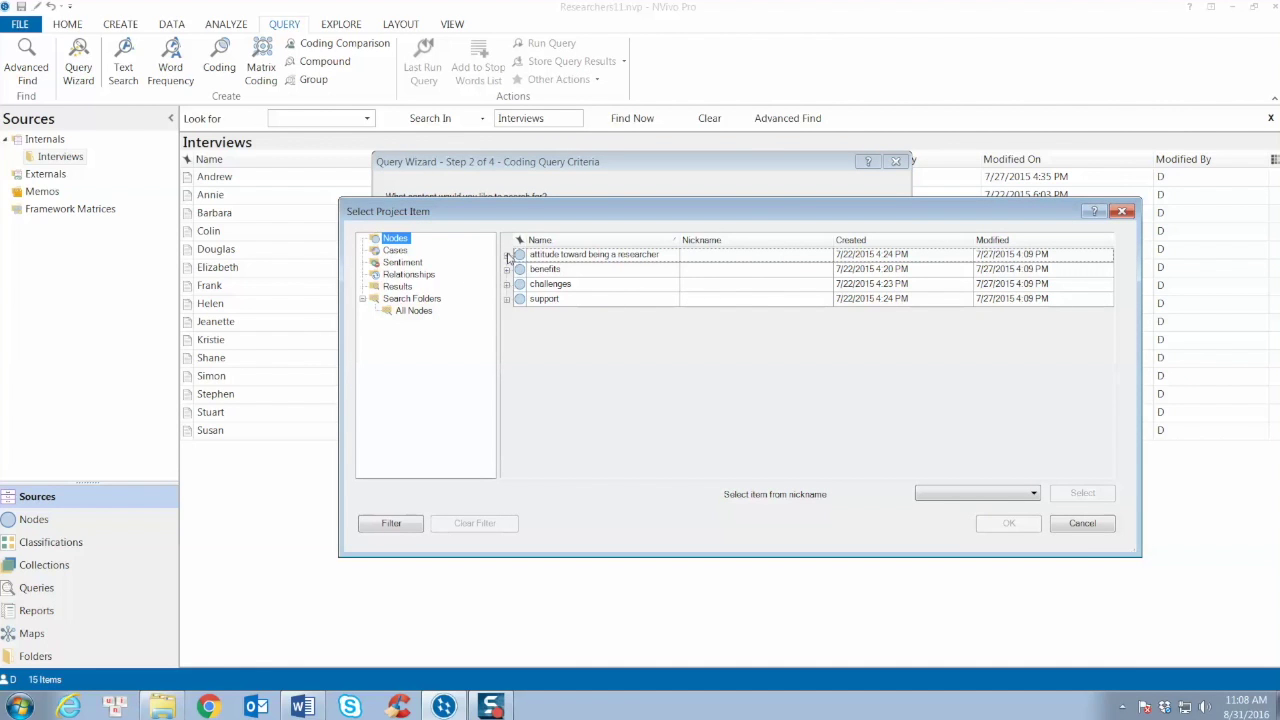
left_click(507, 256)
left_click(559, 289)
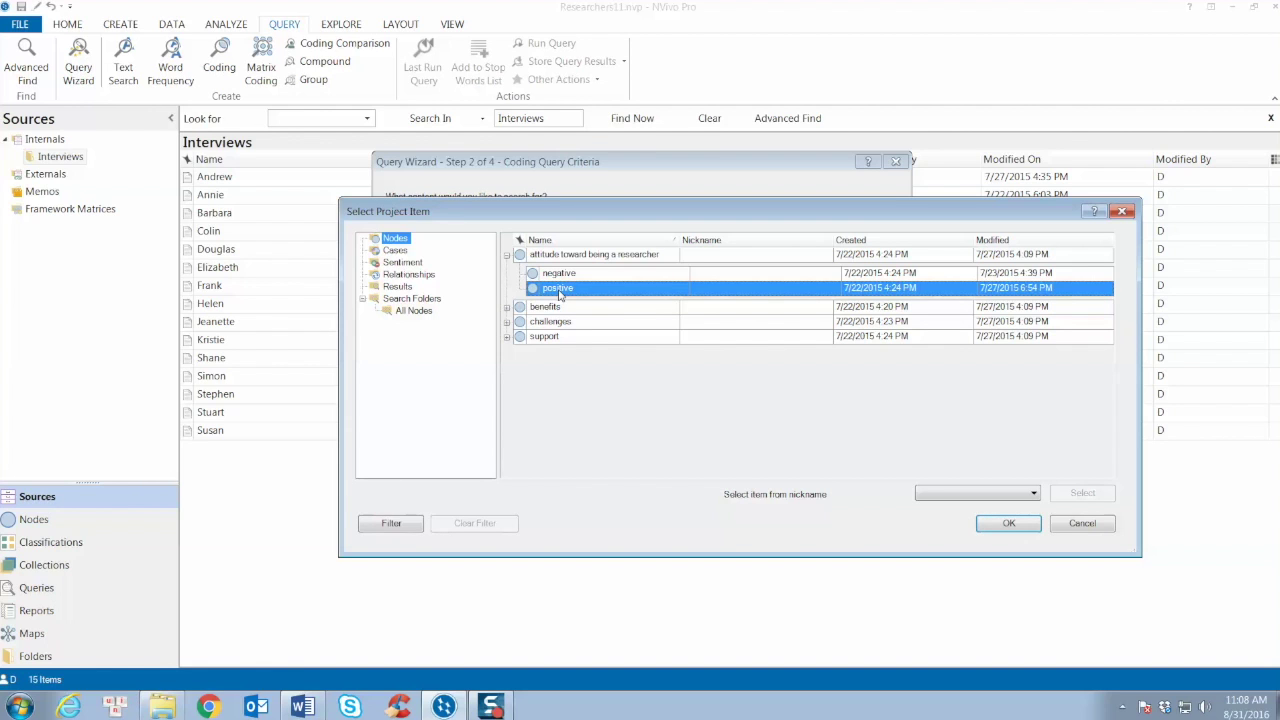
left_click(1022, 524)
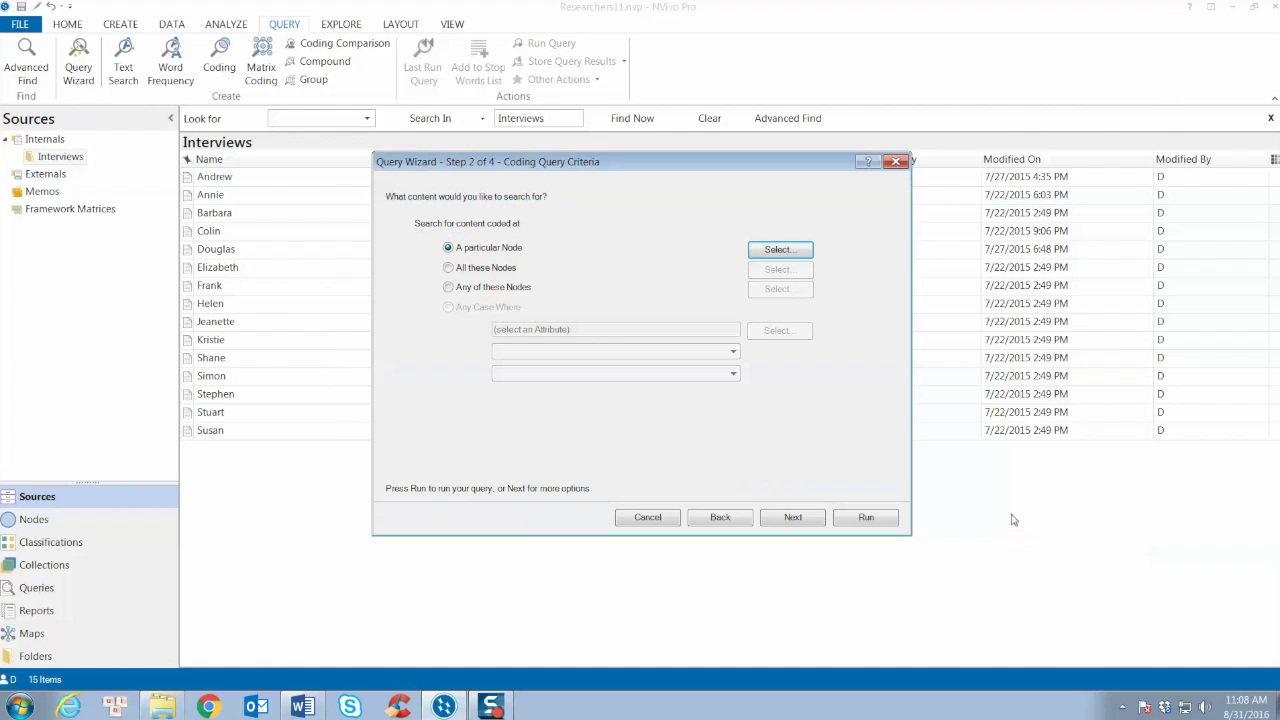
left_click(865, 518)
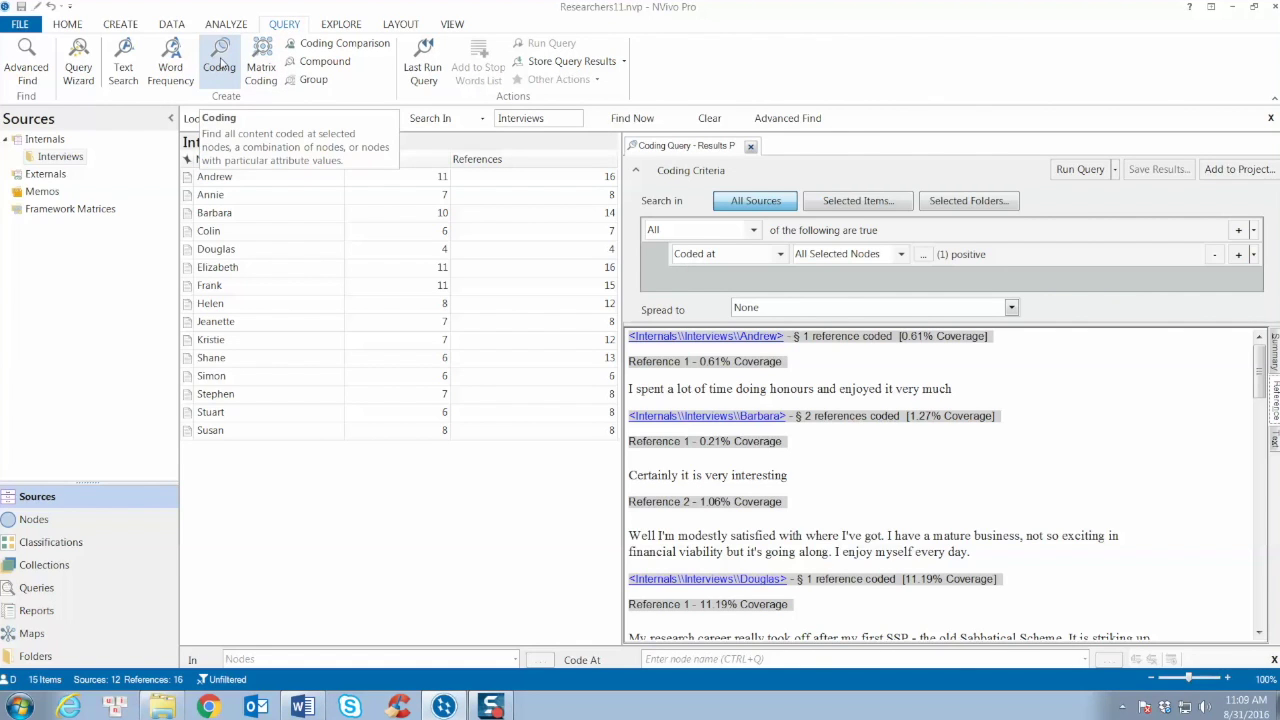
left_click(221, 62)
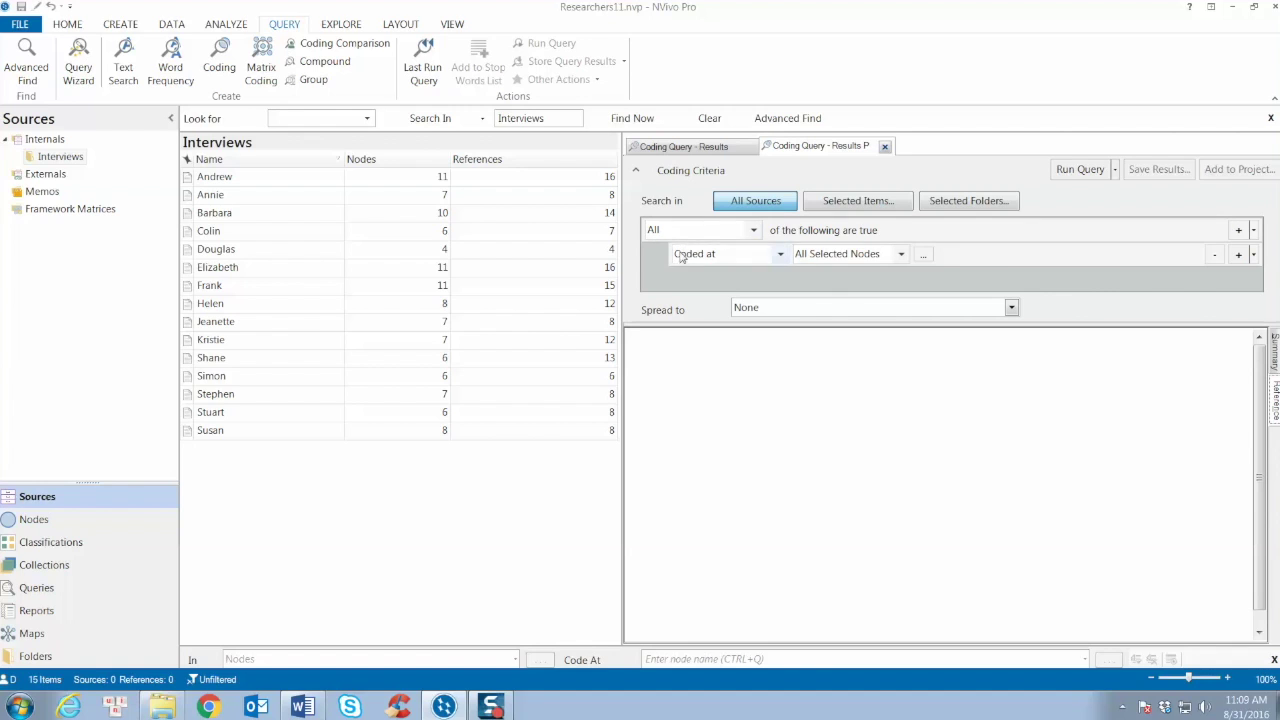
Step: Set the coding criterion to Any Selected Node with 'positive' and run the query
left_click(901, 255)
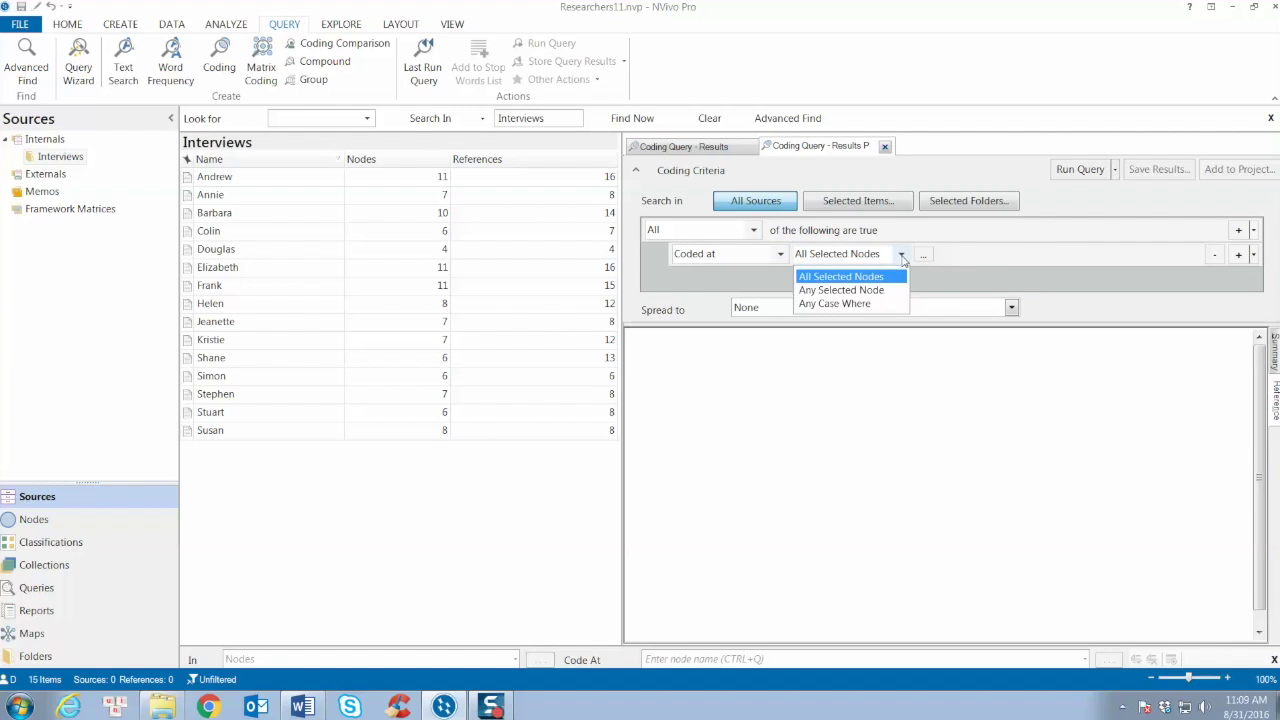
left_click(864, 290)
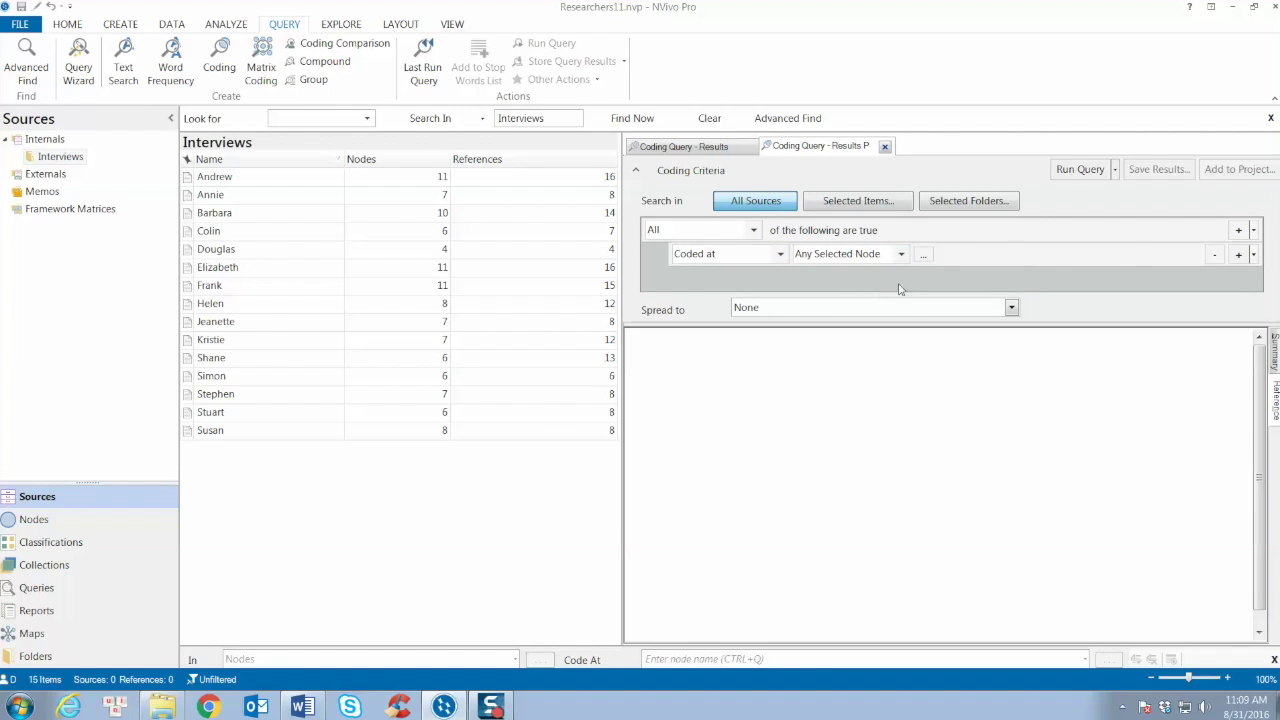
left_click(923, 254)
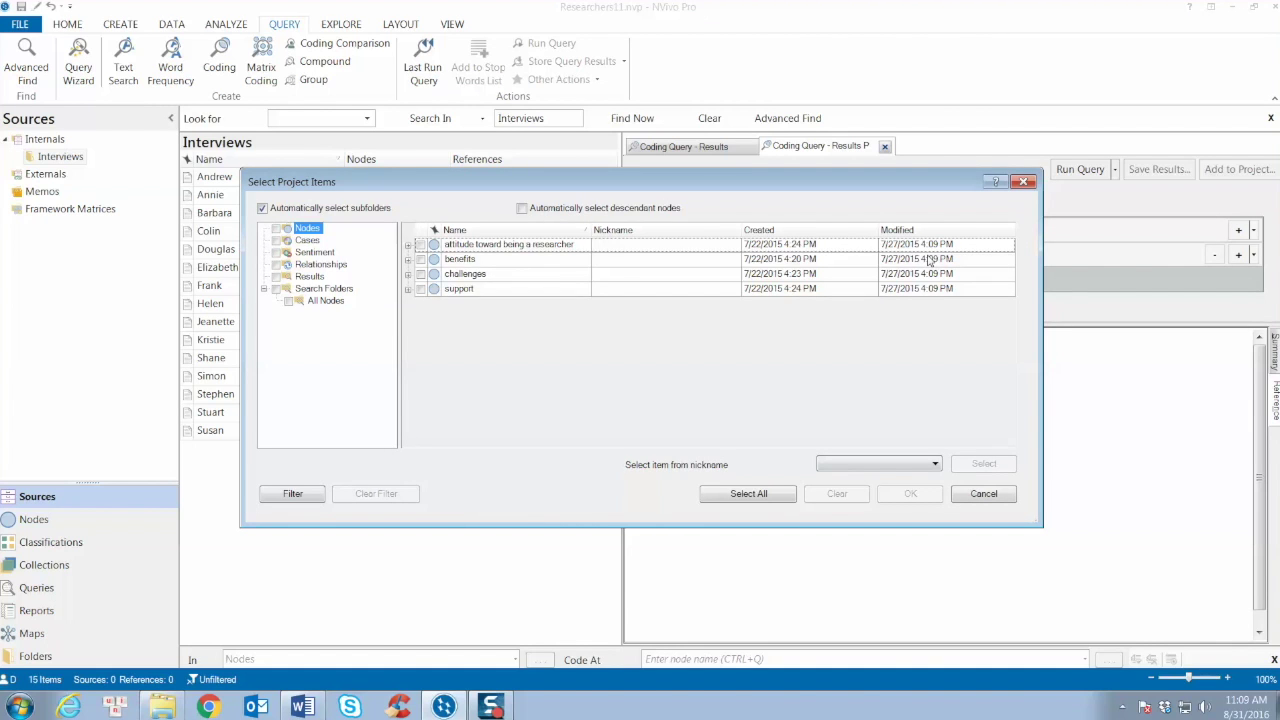
left_click(408, 245)
left_click(433, 278)
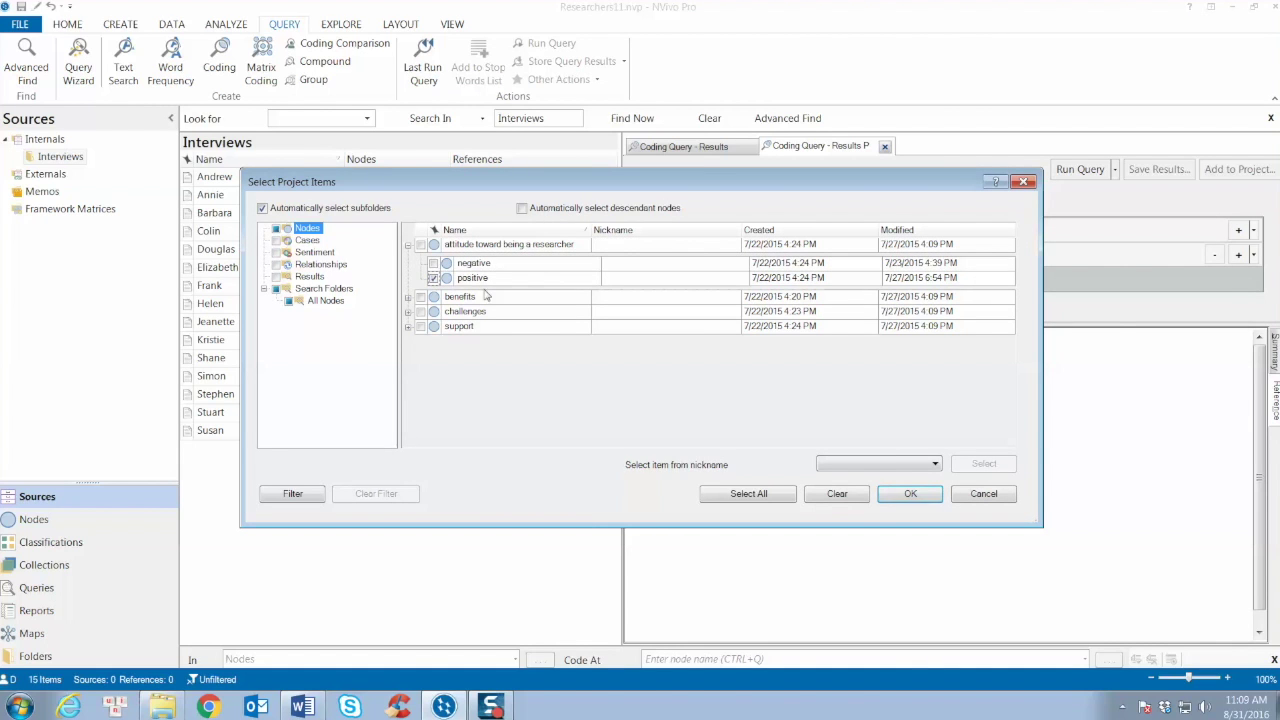
left_click(912, 494)
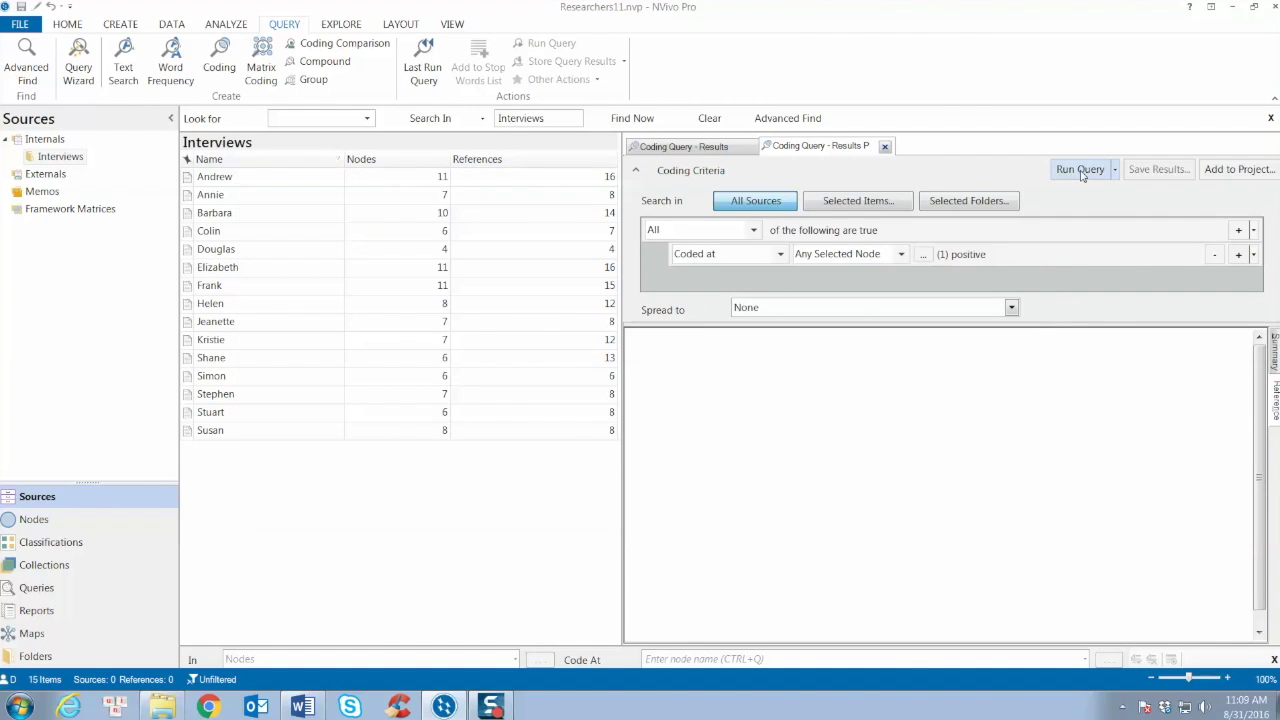
left_click(1080, 169)
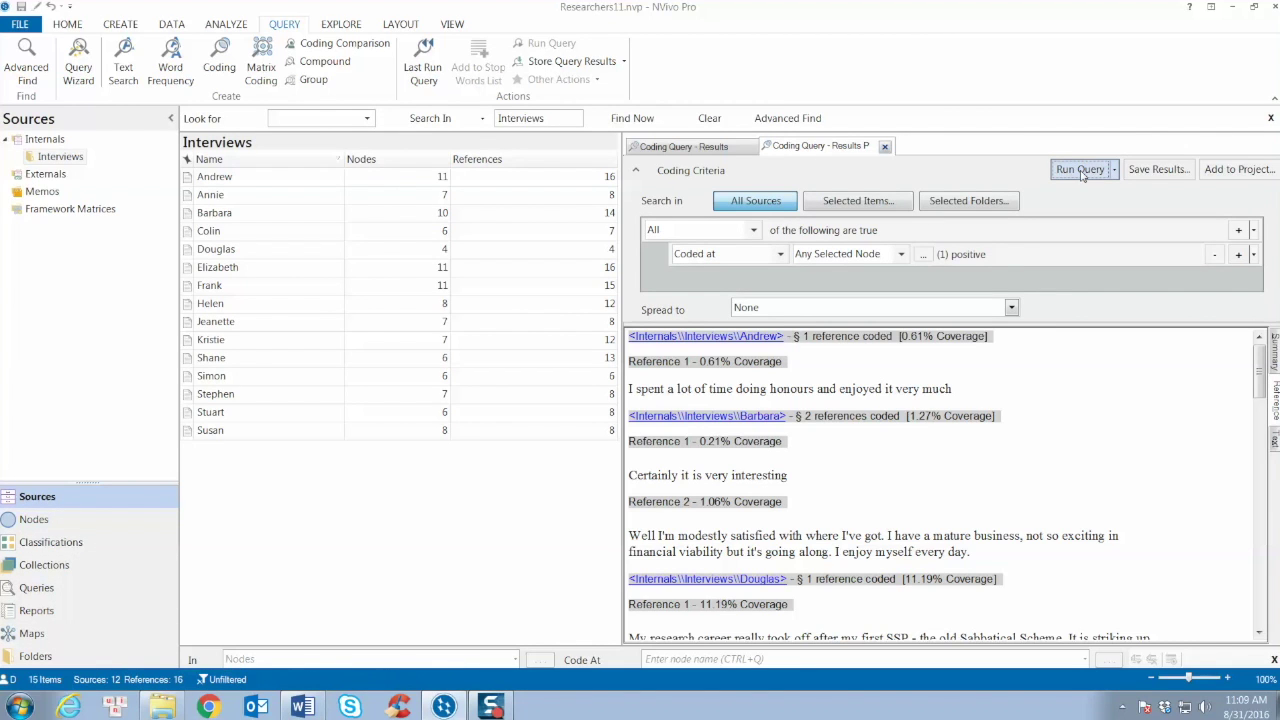
left_click(1044, 421)
Step: Scroll the positive results, then switch them to Summary and to Text with thumbnails
scroll(1044, 421, "down", 1)
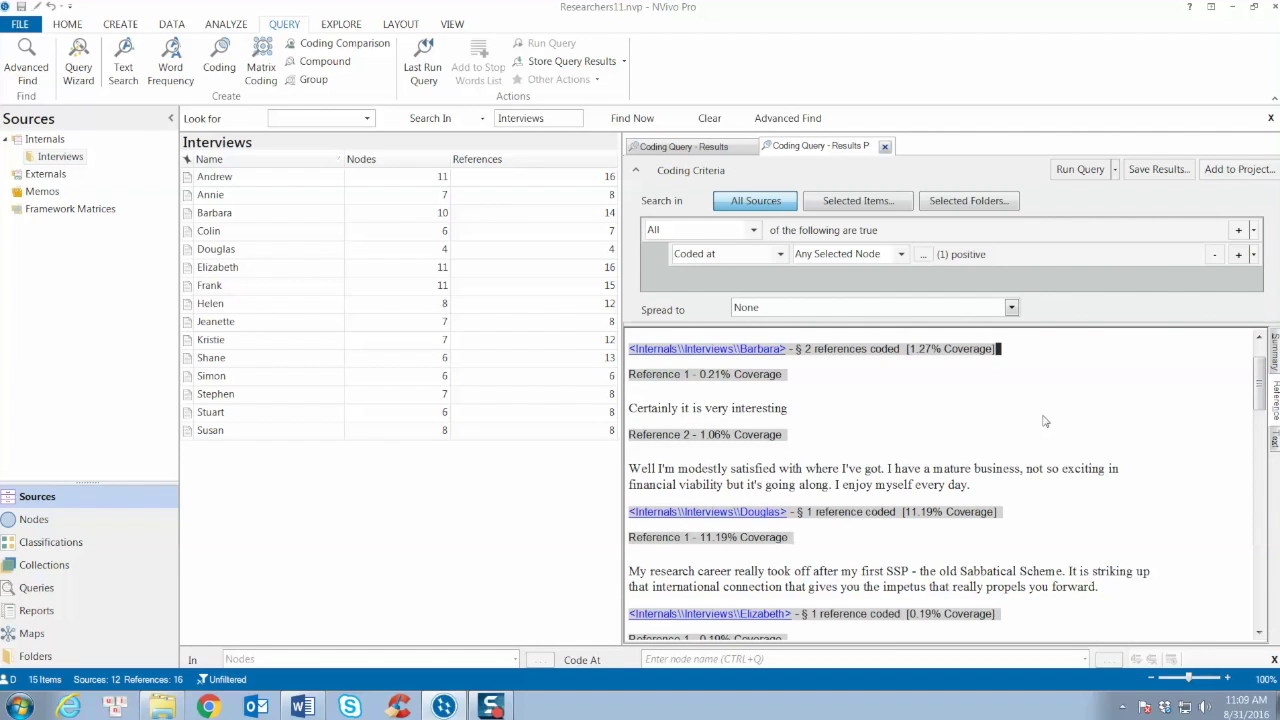
scroll(1044, 421, "down", 1)
scroll(1044, 421, "down", 1)
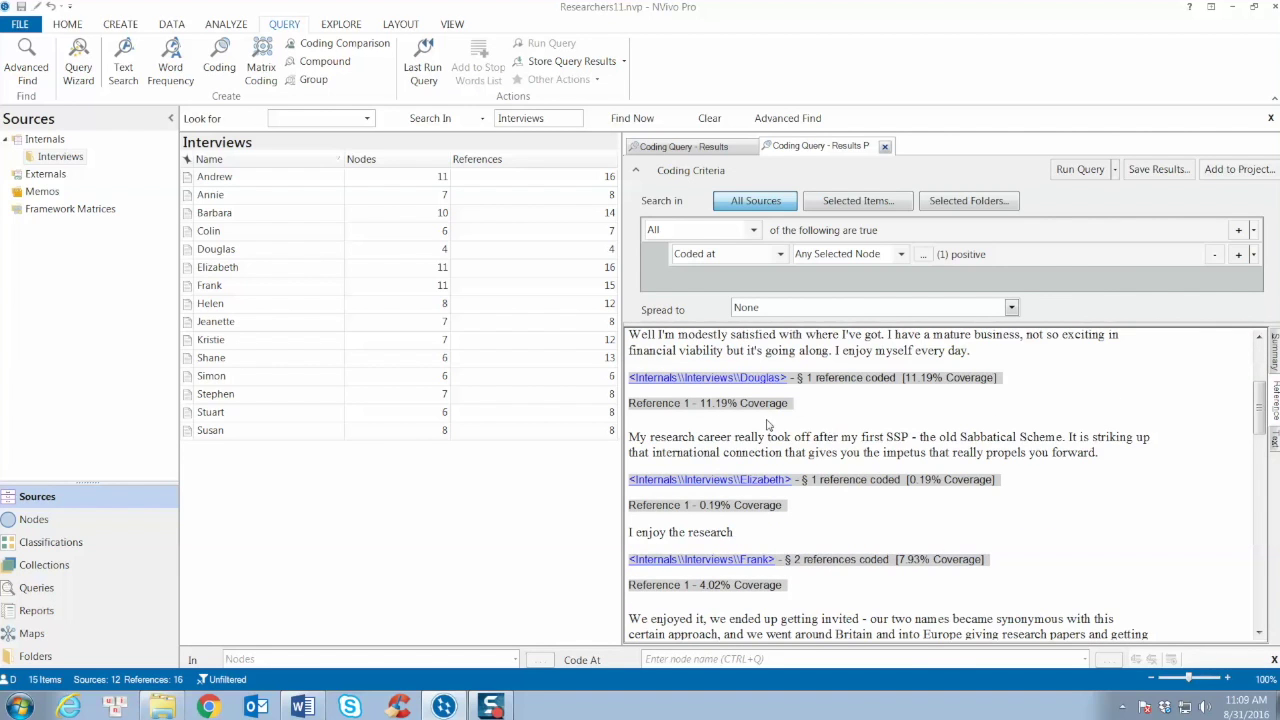
scroll(768, 425, "down", 1)
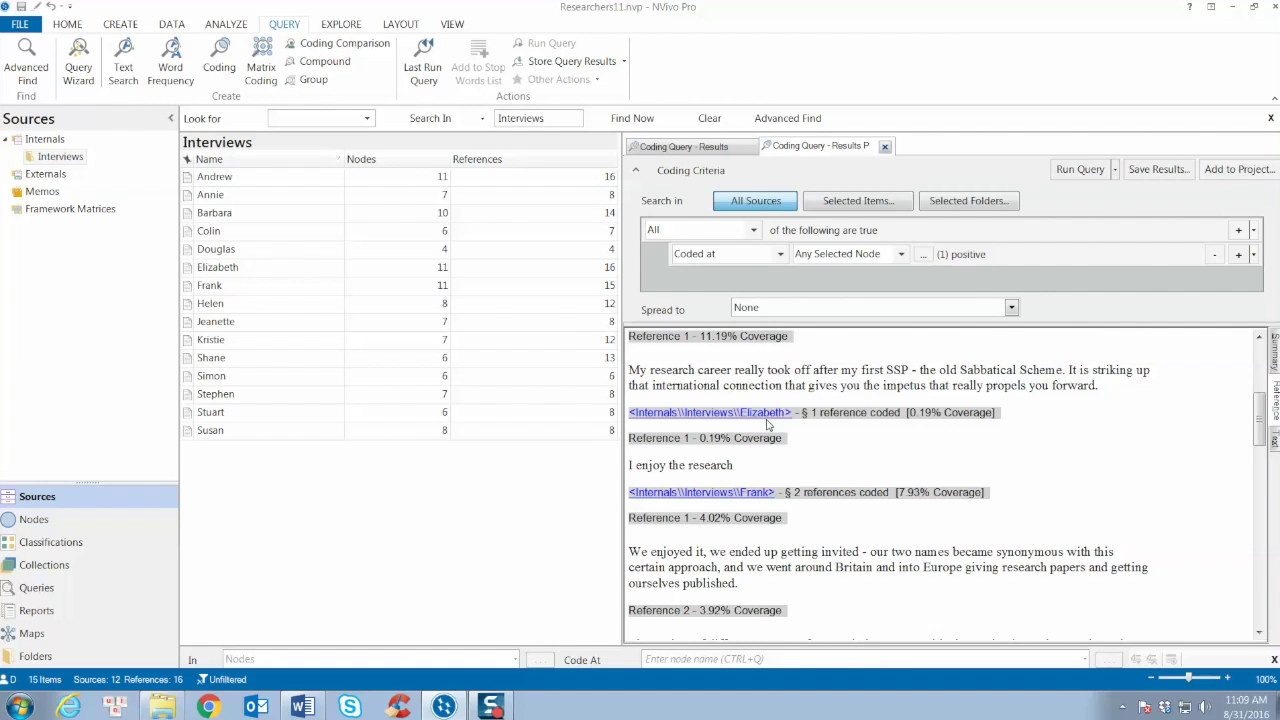
scroll(768, 425, "down", 1)
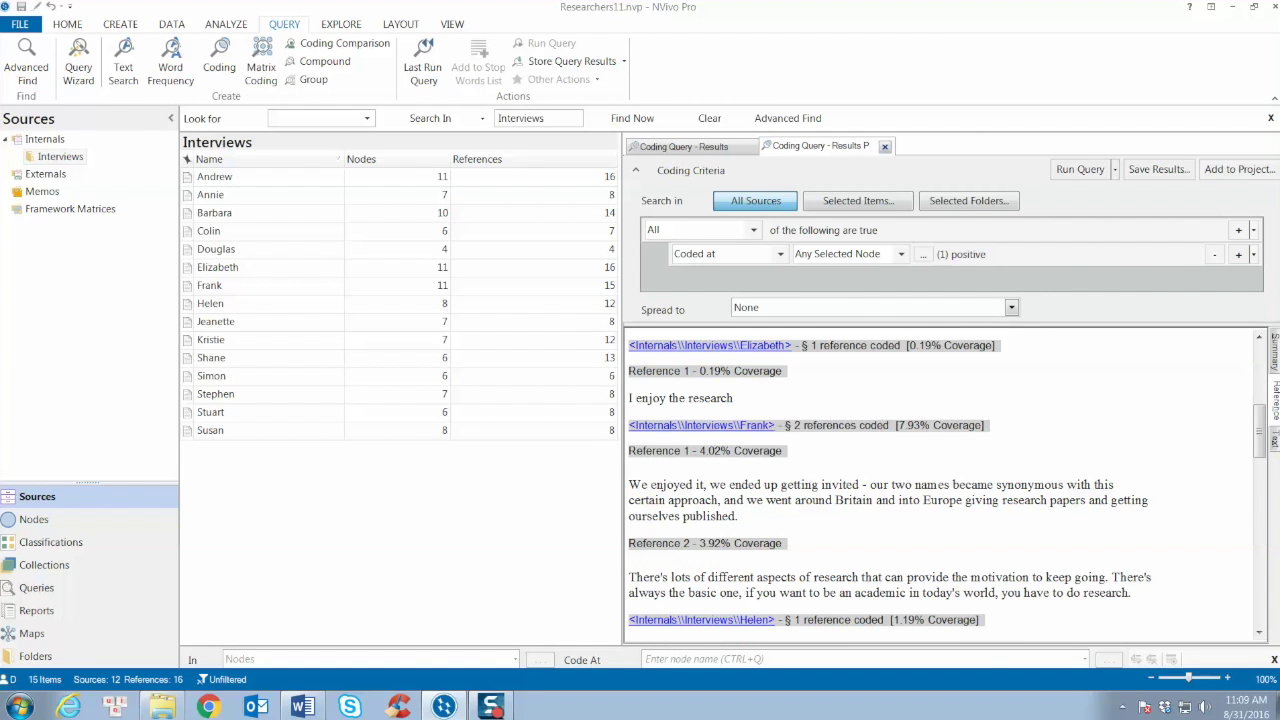
left_click(1274, 350)
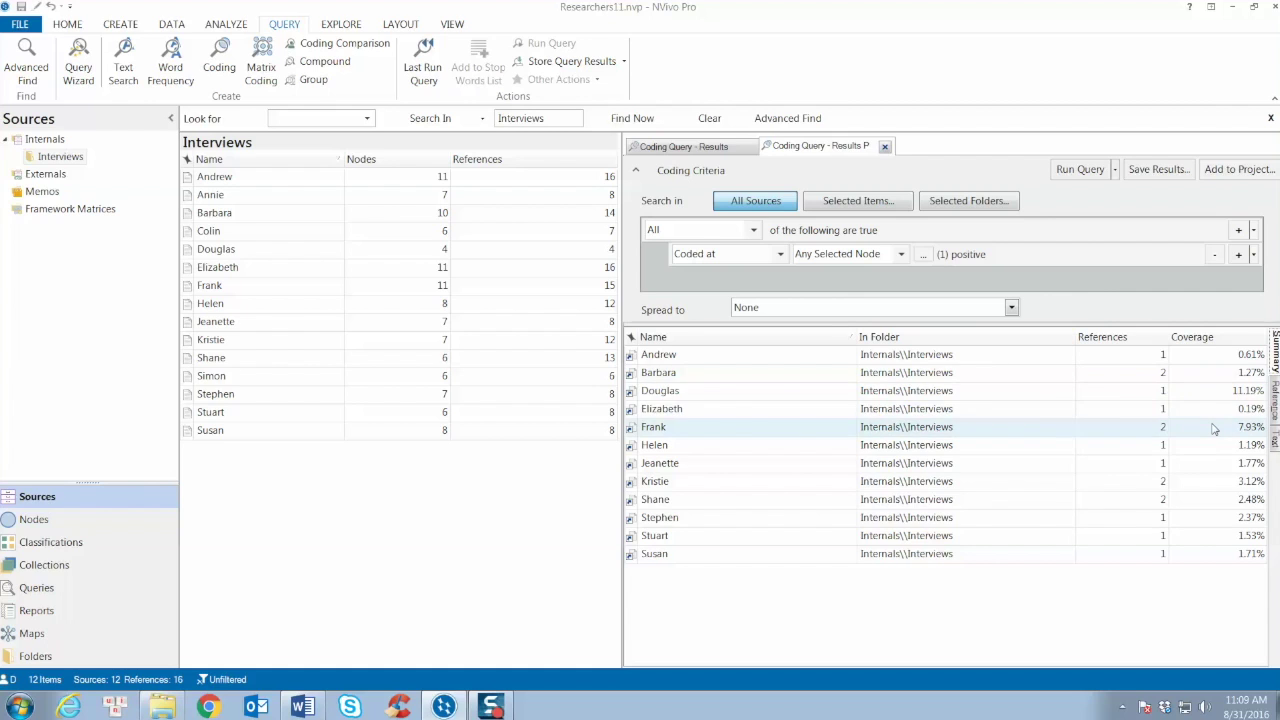
left_click(1275, 410)
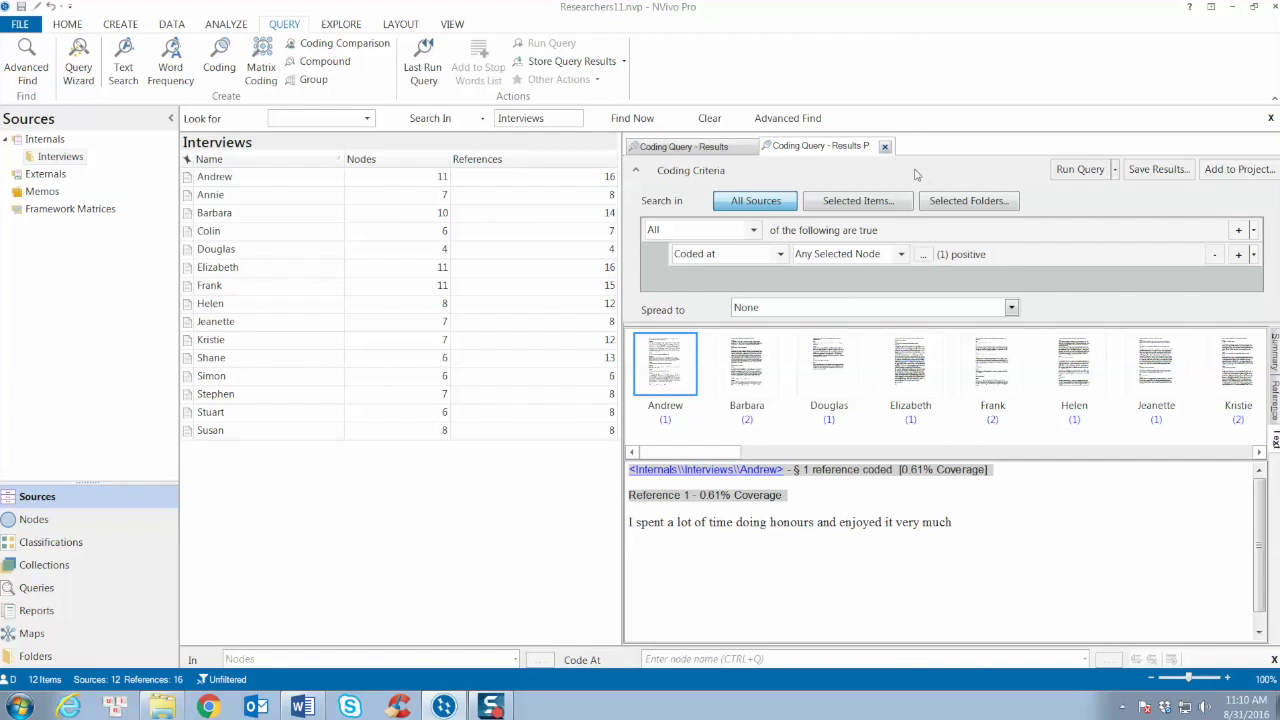
Step: Run a wizard coding query matching any of challenges > time requirements or work pressure
left_click(79, 70)
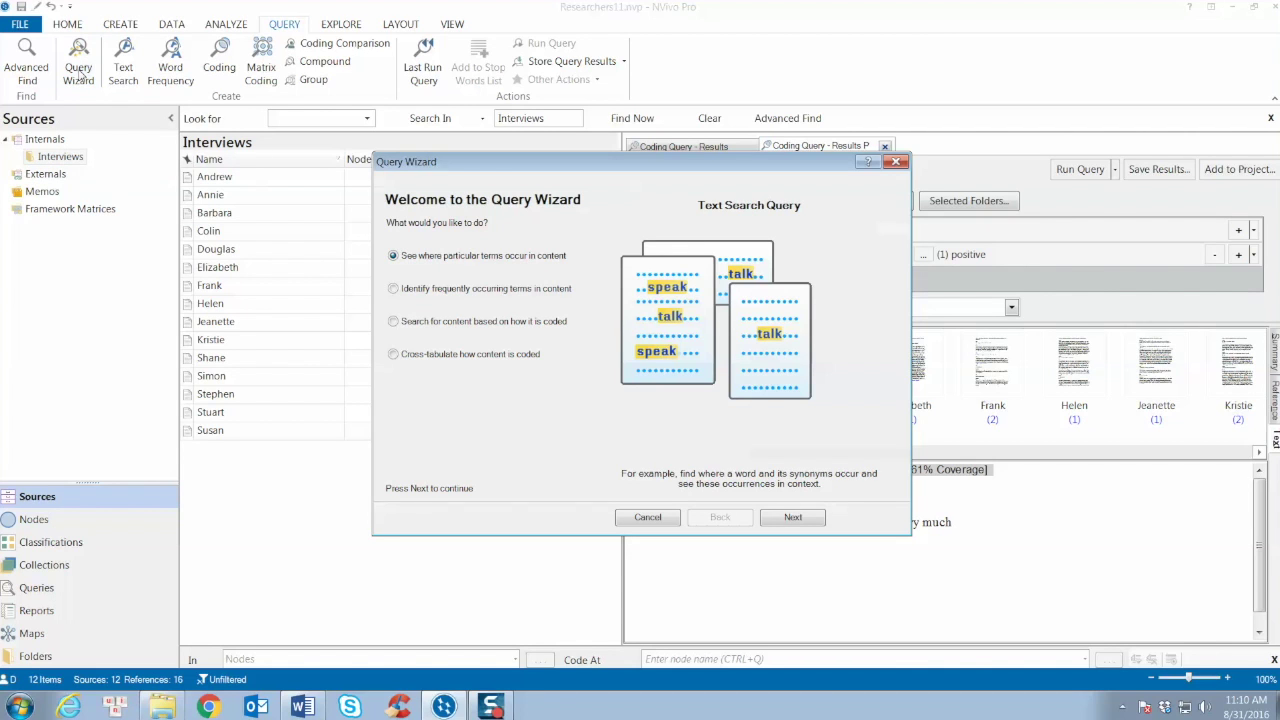
left_click(436, 324)
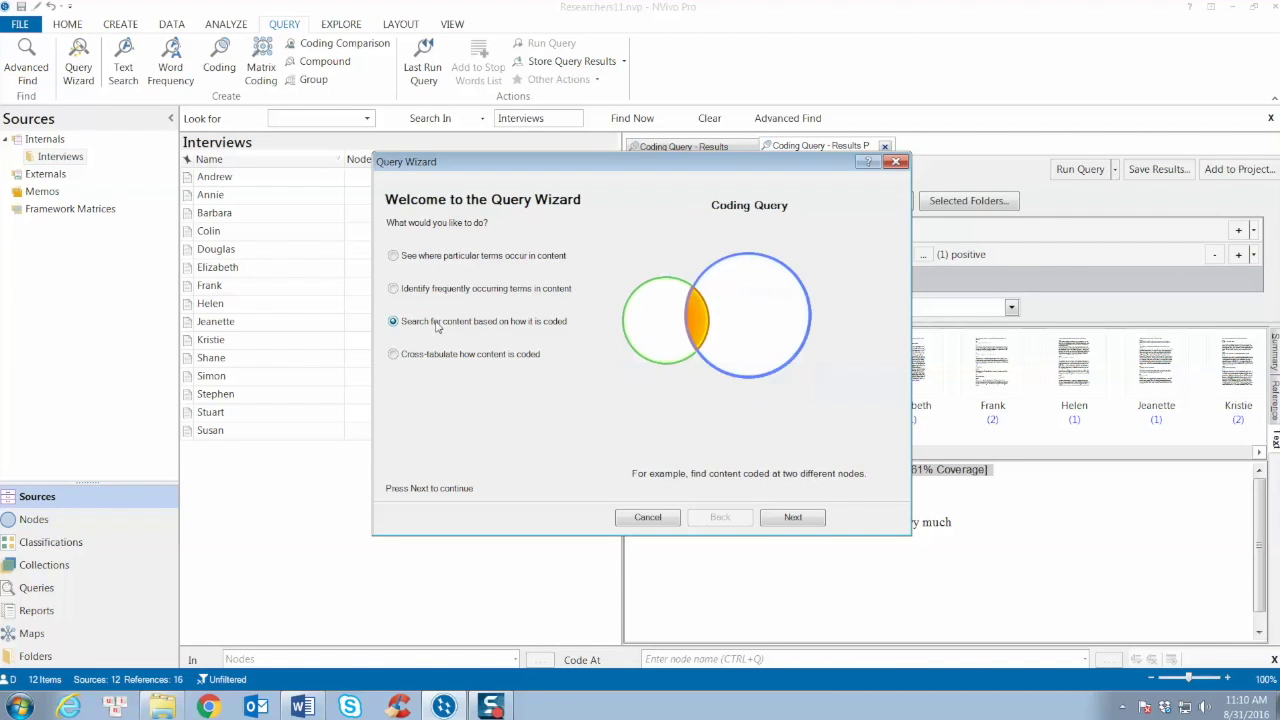
left_click(786, 520)
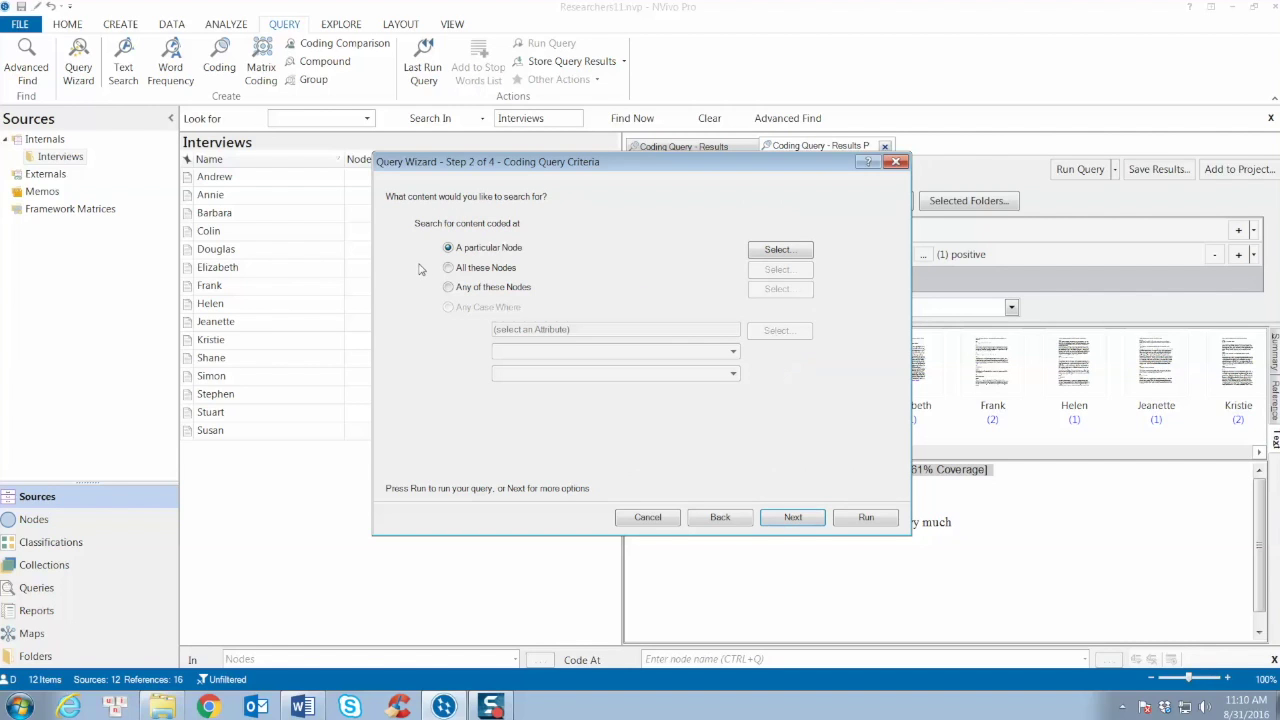
left_click(485, 290)
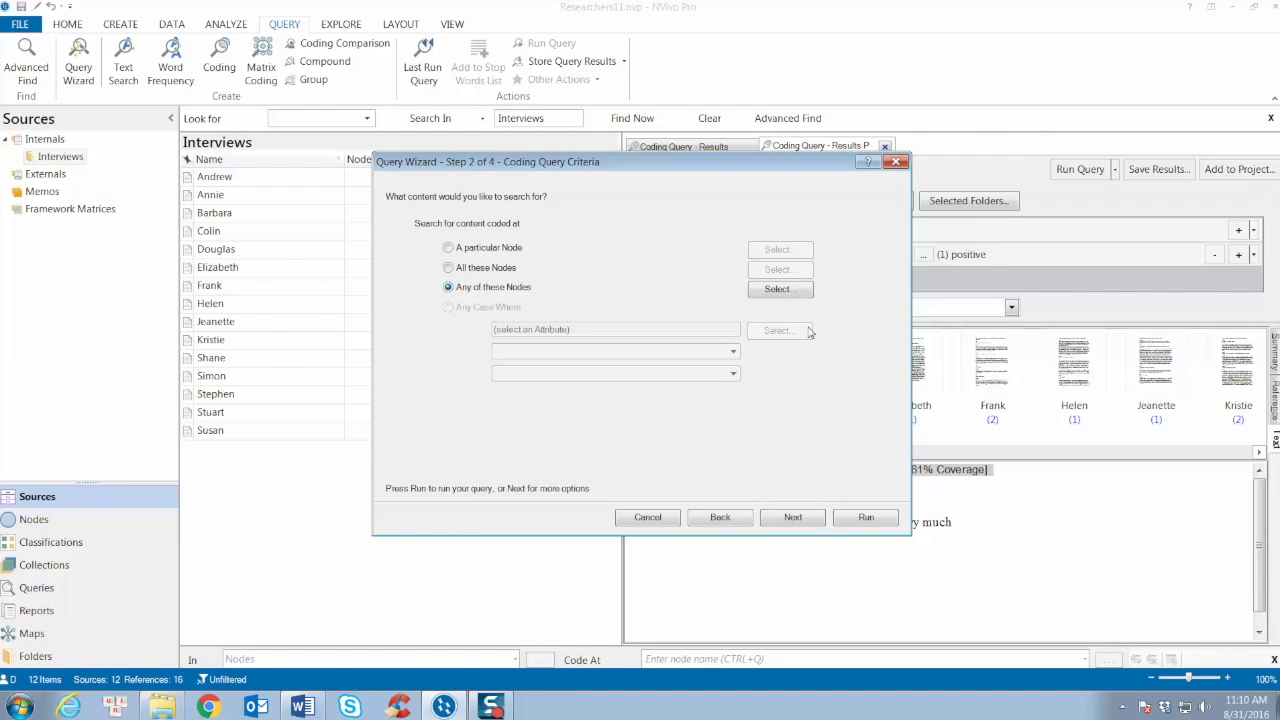
left_click(779, 291)
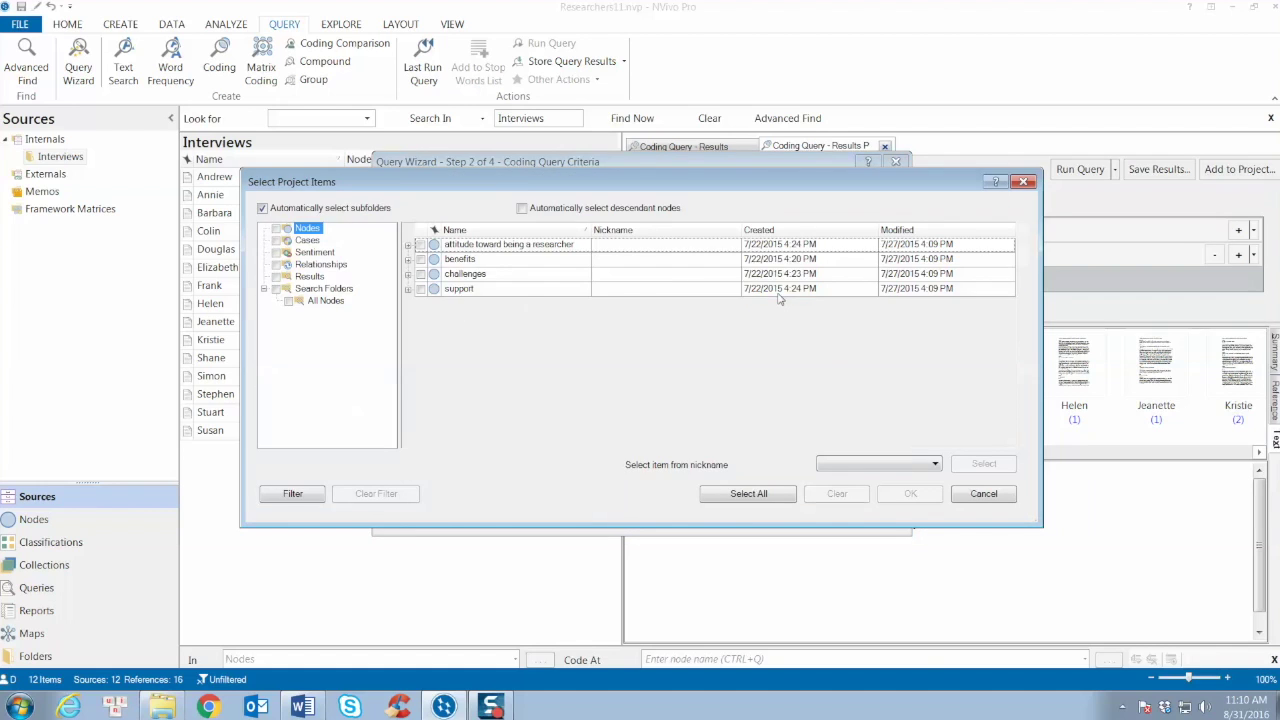
left_click(408, 274)
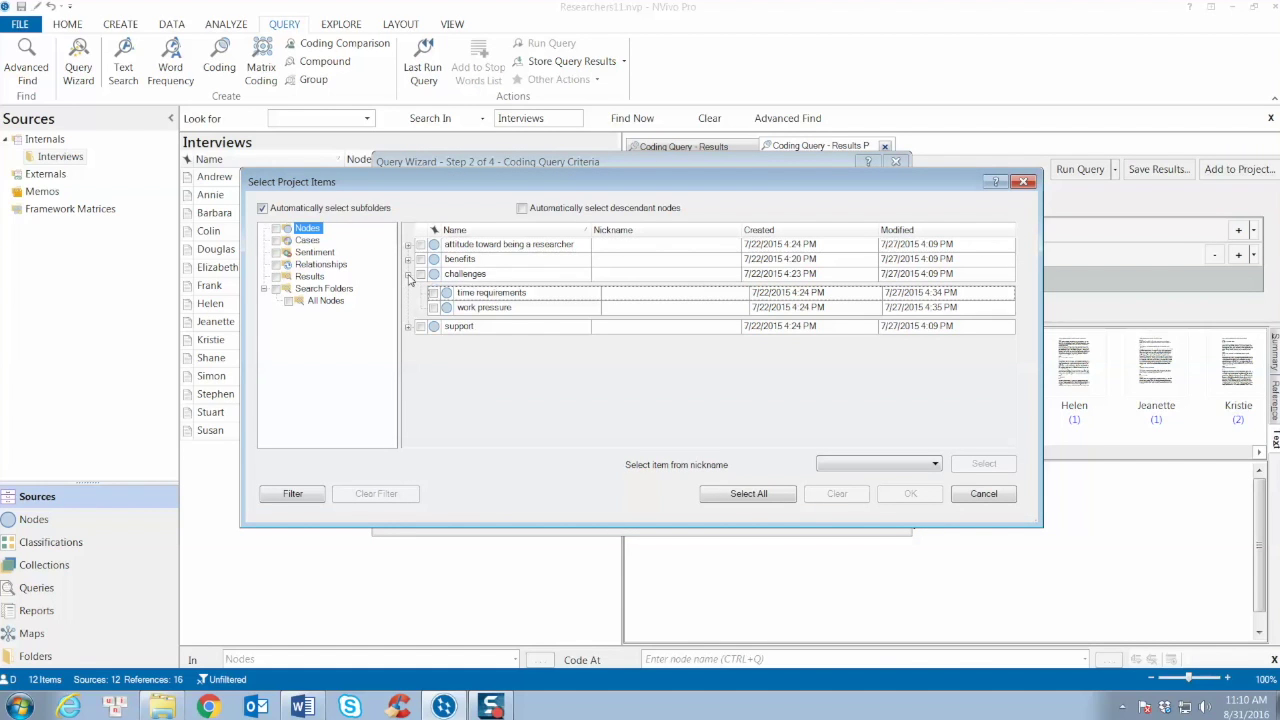
left_click(433, 292)
left_click(433, 307)
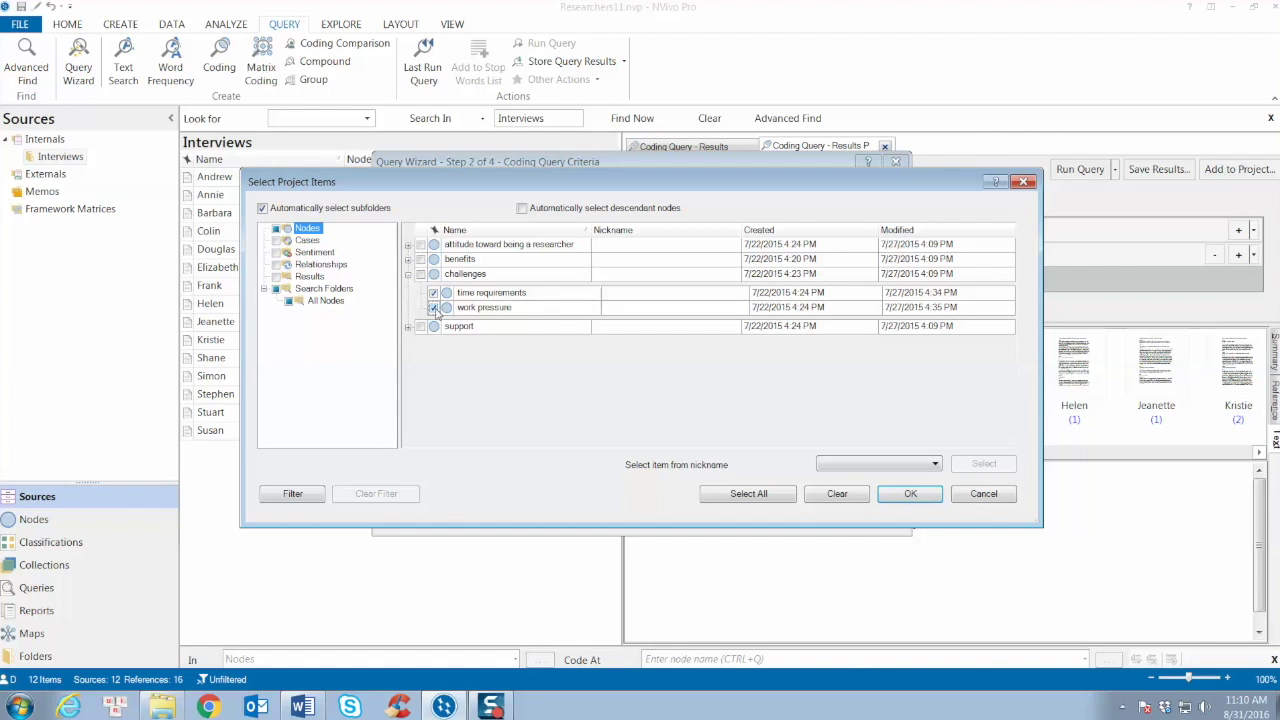
left_click(910, 494)
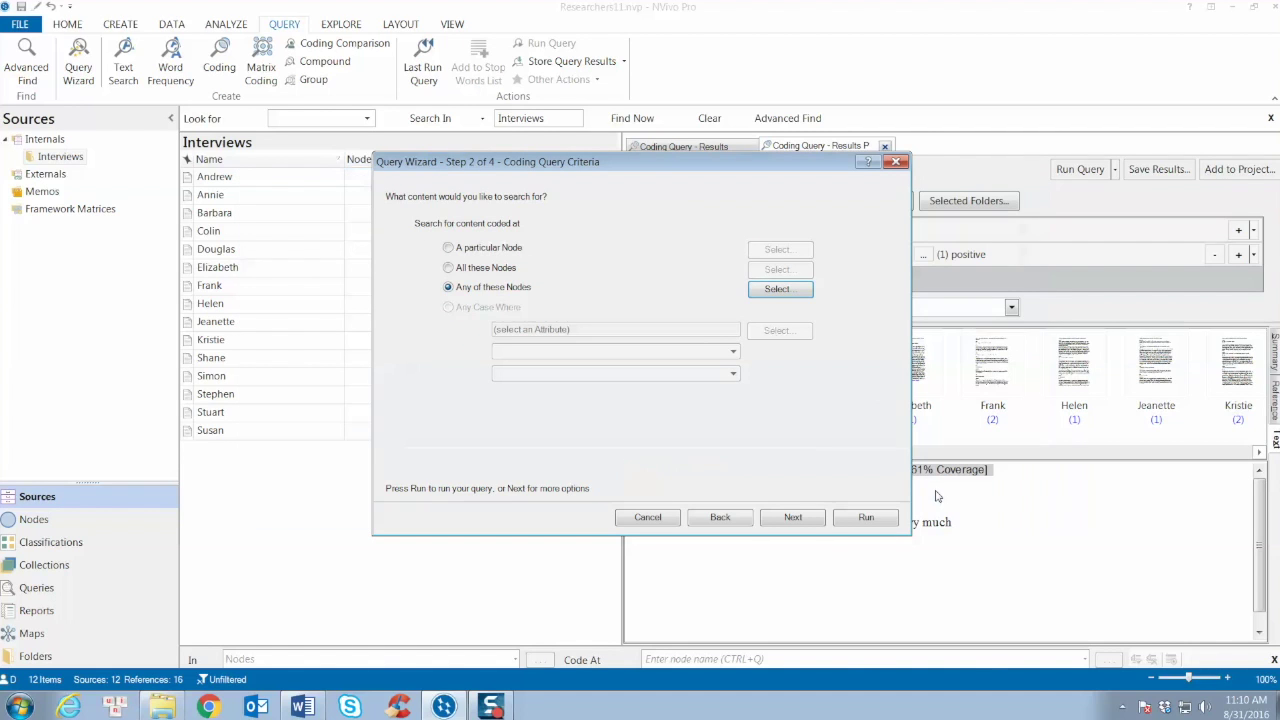
left_click(866, 518)
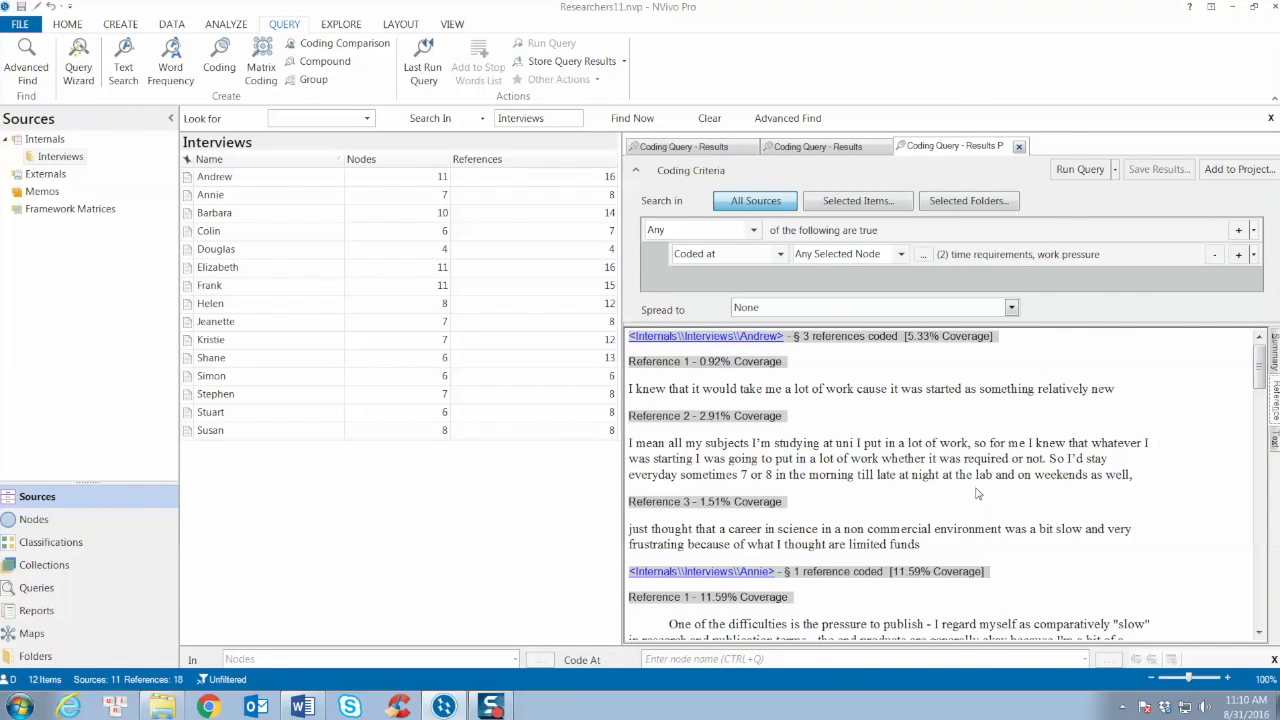
Step: Show the third query's Summary: 11 interviews, 18 references, with coverage percentages
left_click(1274, 352)
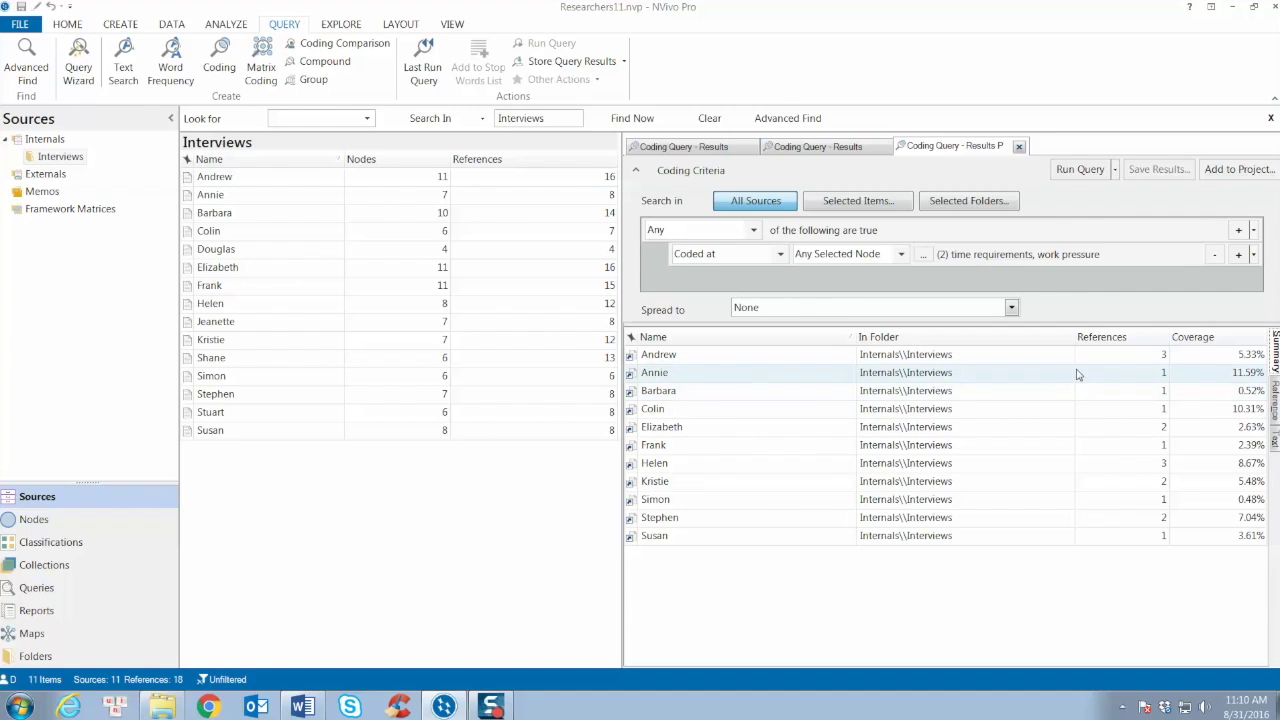
left_click(968, 578)
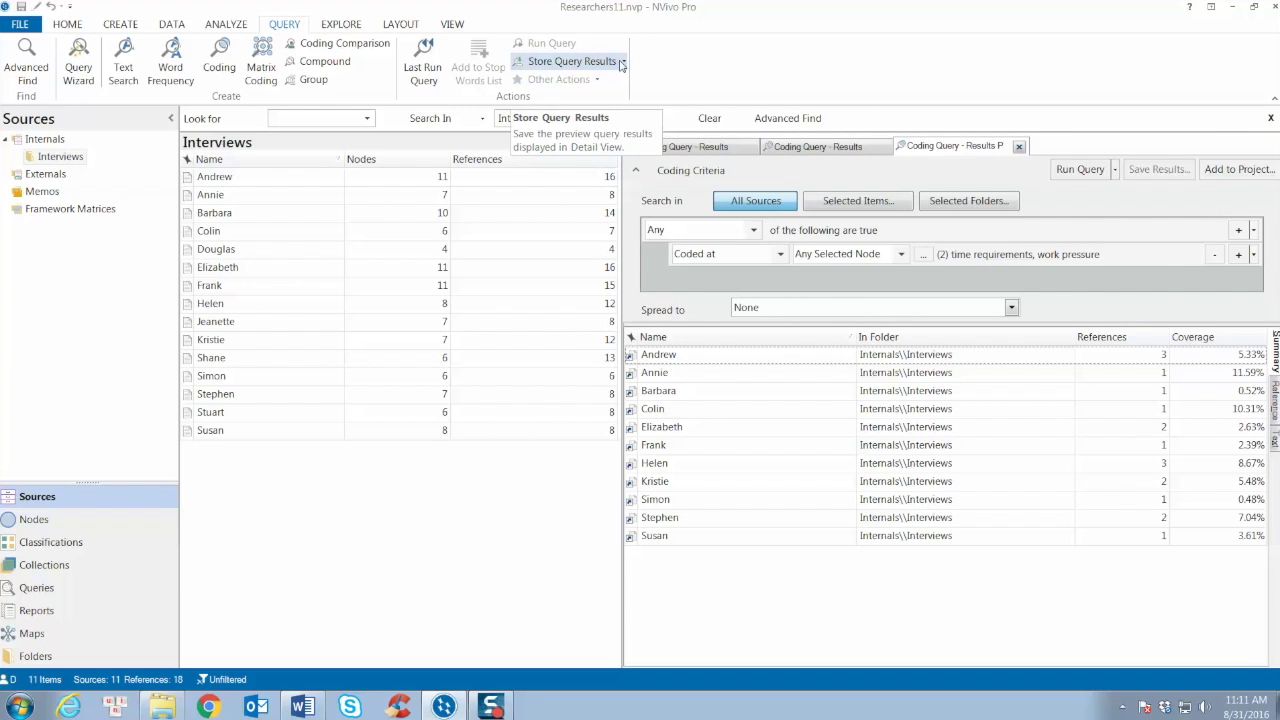
Step: Store the query results as a new node named 'ChallengersCoding' in the Results folder
left_click(621, 64)
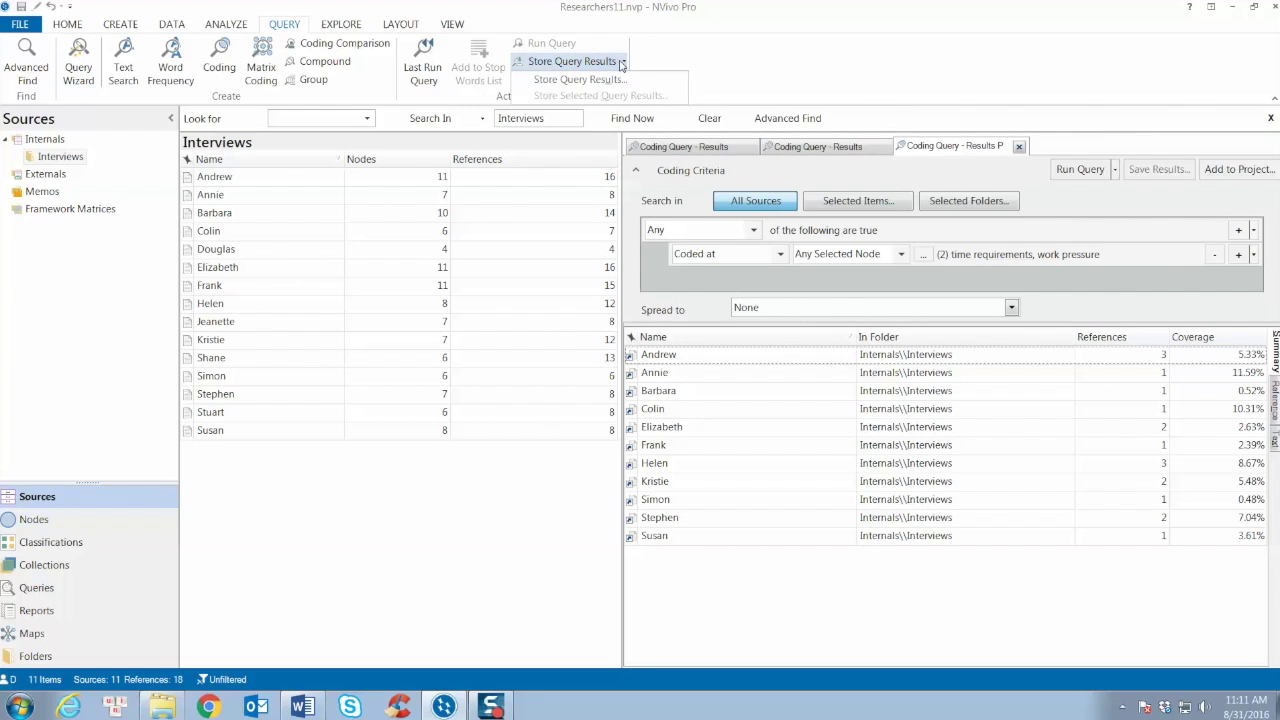
left_click(615, 79)
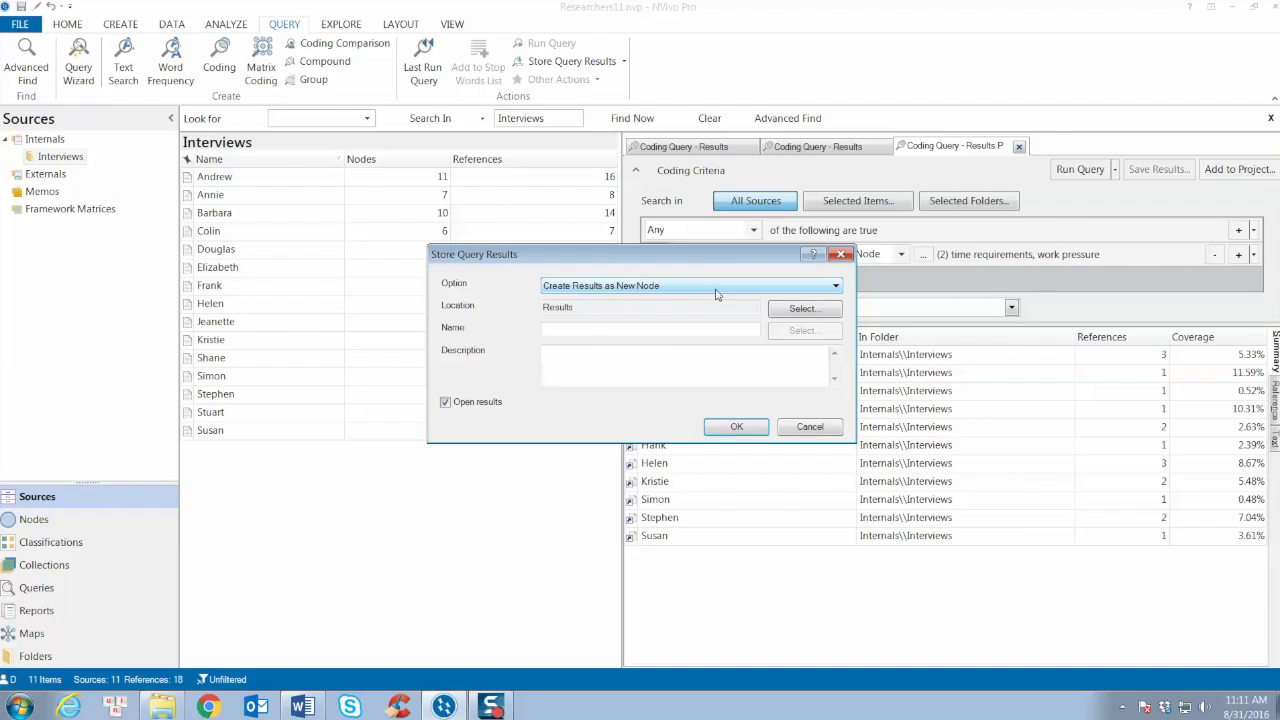
left_click(605, 329)
type("hallengersCodin")
type("g")
left_click(712, 427)
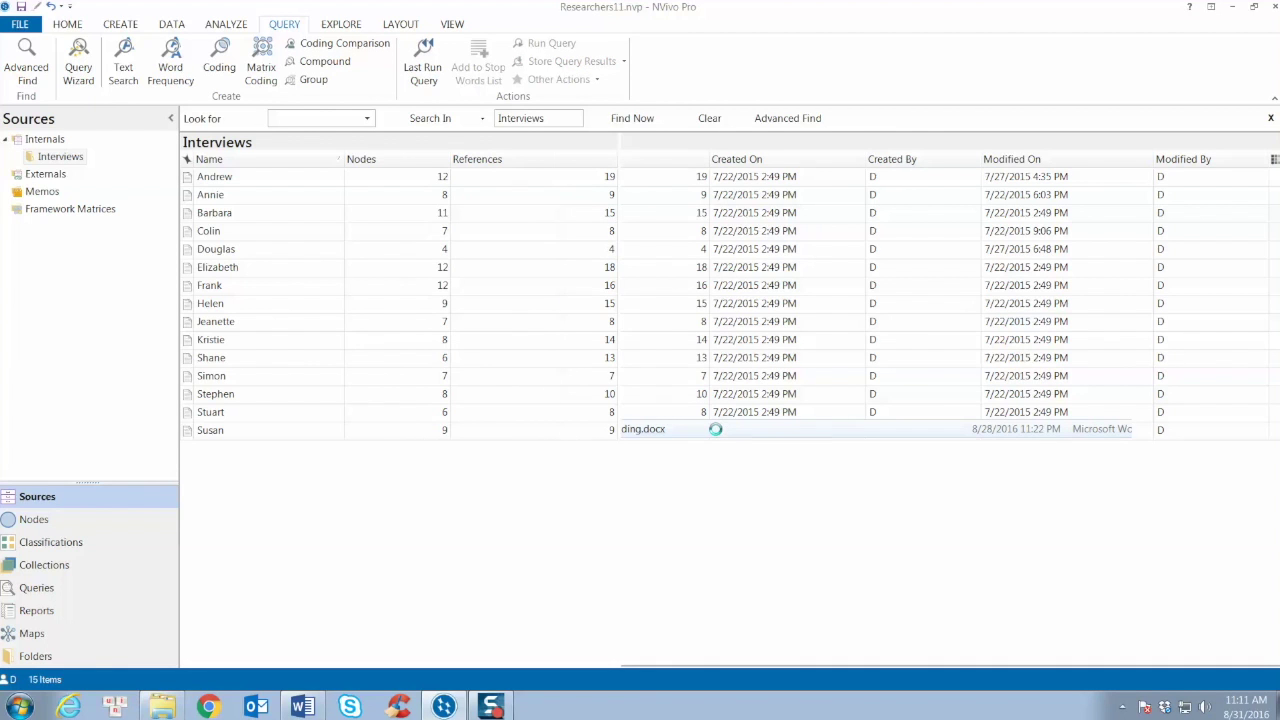
left_click(35, 656)
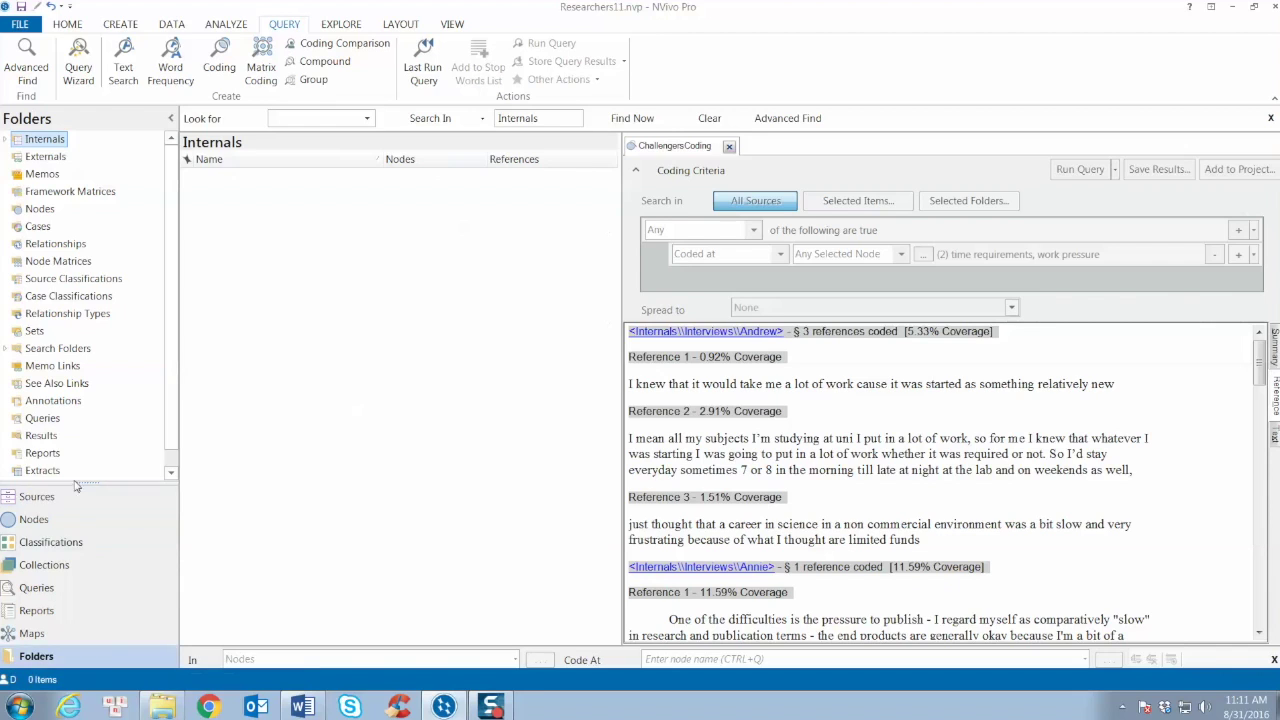
Step: Open the Results folder listing ChallengersCoding and CompoundPositiveAttitude
left_click(42, 436)
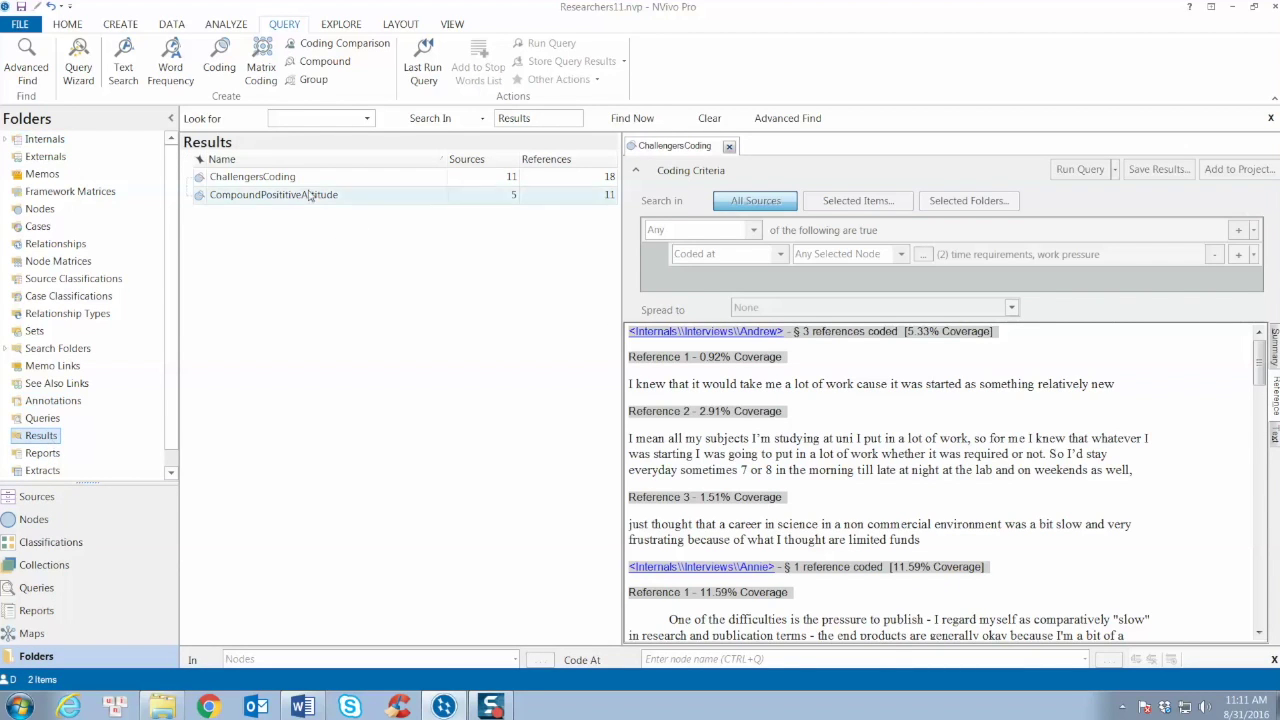